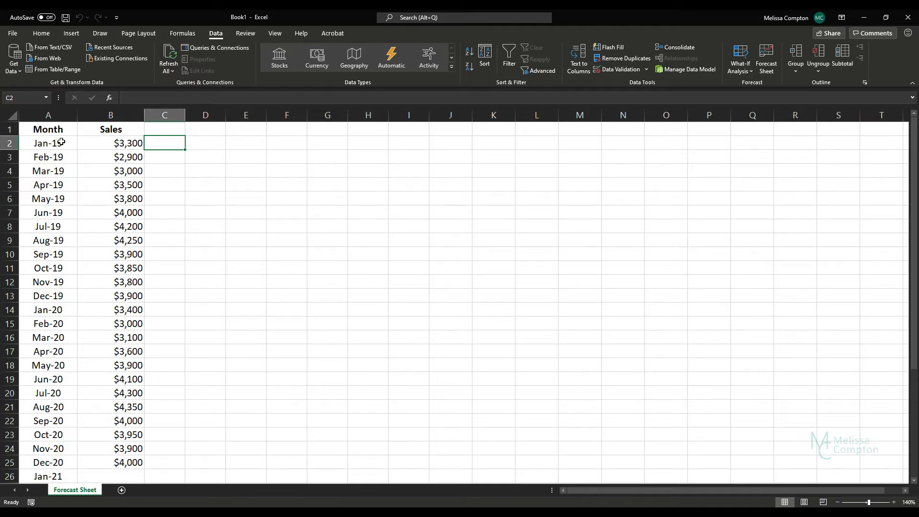
Create a forecast sheet from the Month and Sales data covering Jan-19 to Dec-20, including headers, in A1:B25.
scroll(62, 142, "down", 7)
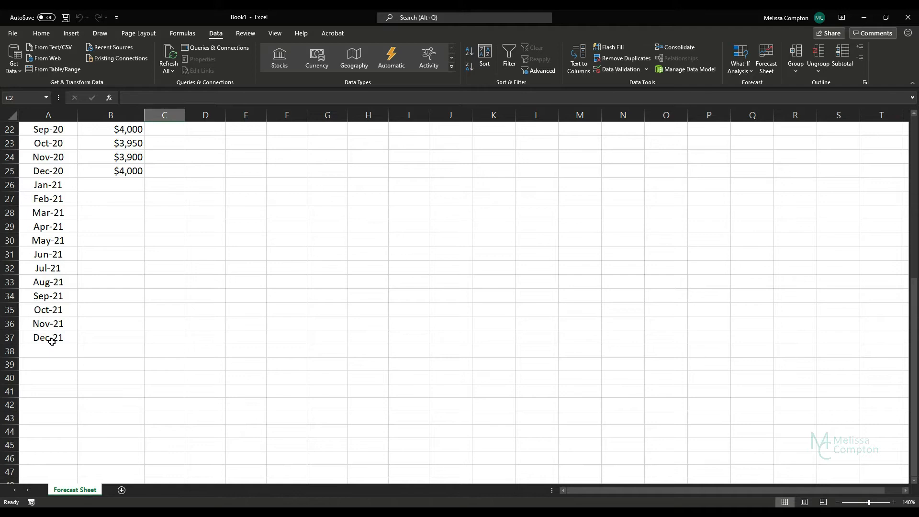
scroll(72, 365, "up", 7)
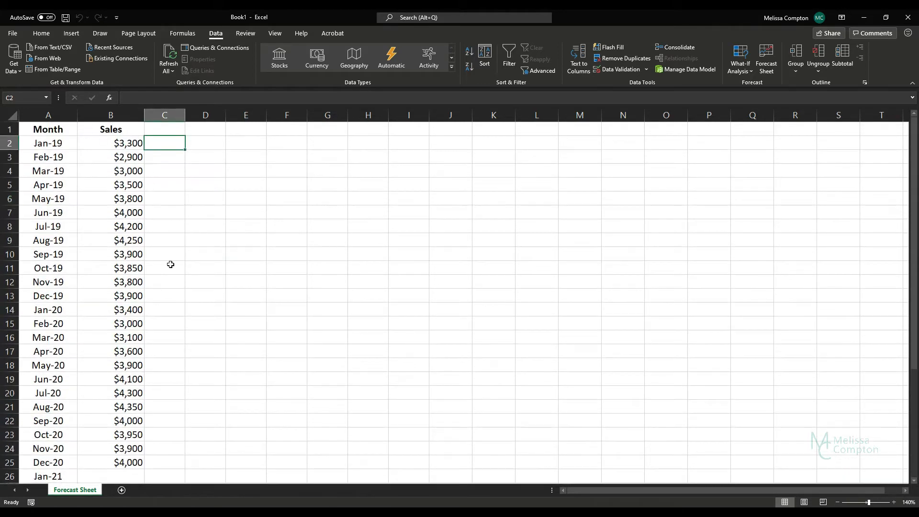
scroll(65, 154, "down", 3)
scroll(66, 154, "down", 1)
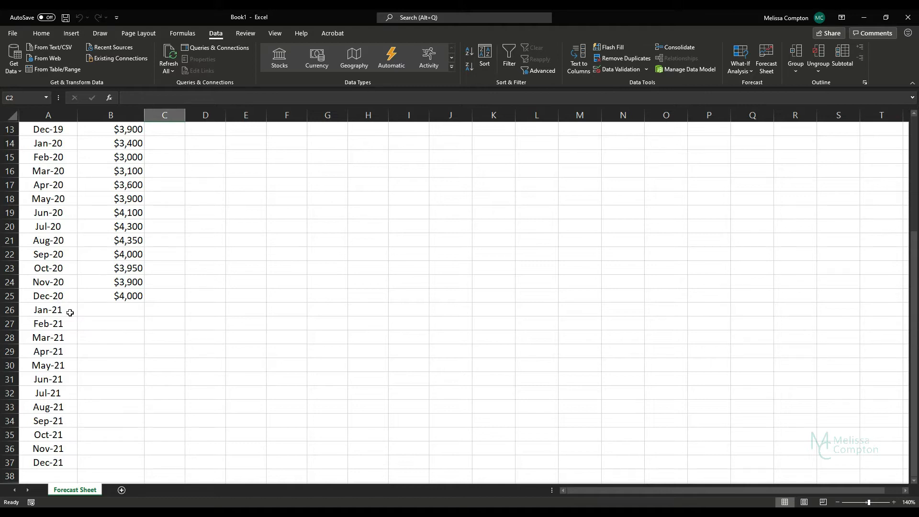
scroll(70, 313, "up", 4)
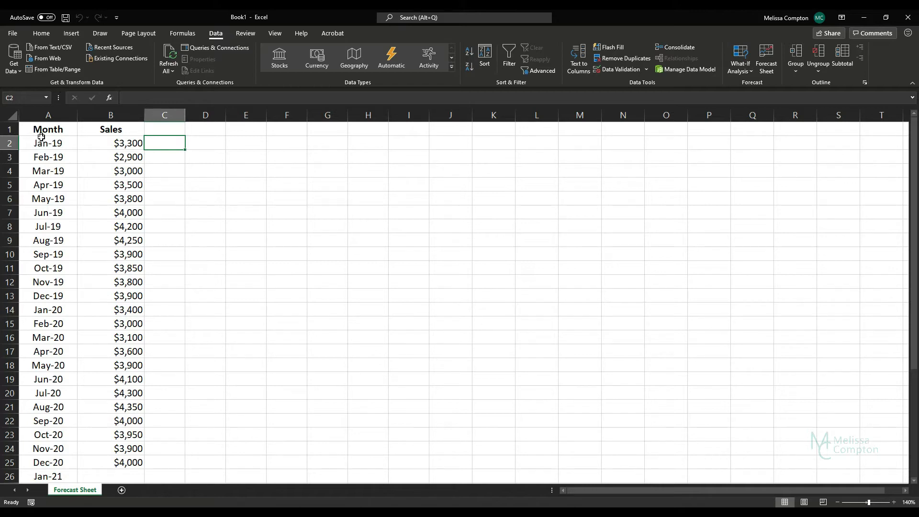
left_click_drag(38, 132, 107, 462)
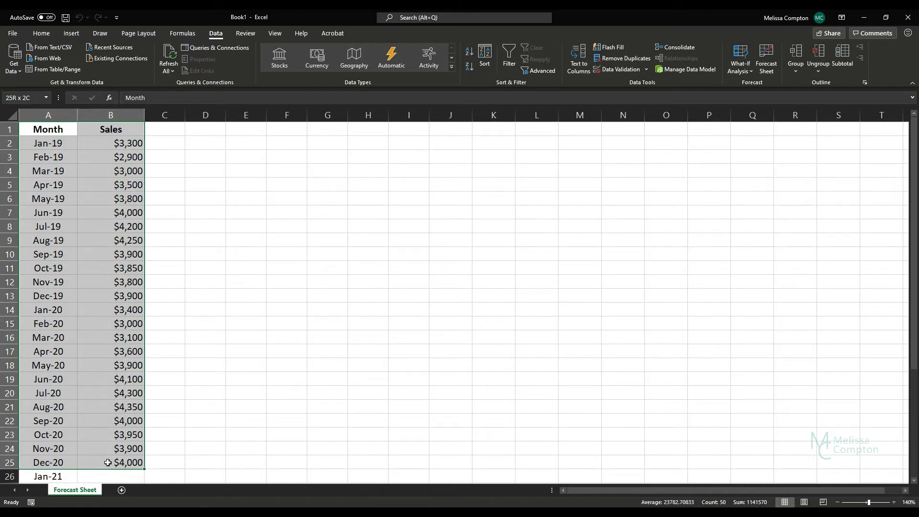
left_click_drag(108, 463, 108, 462)
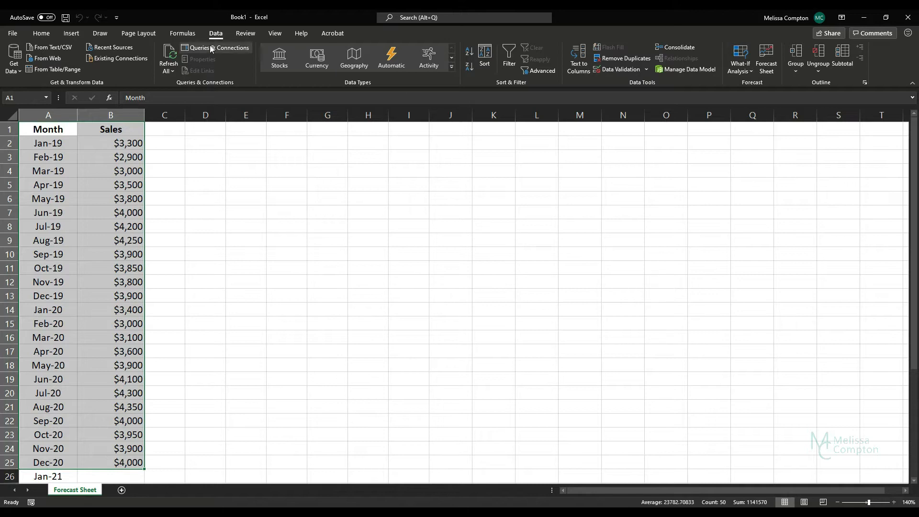
left_click(765, 57)
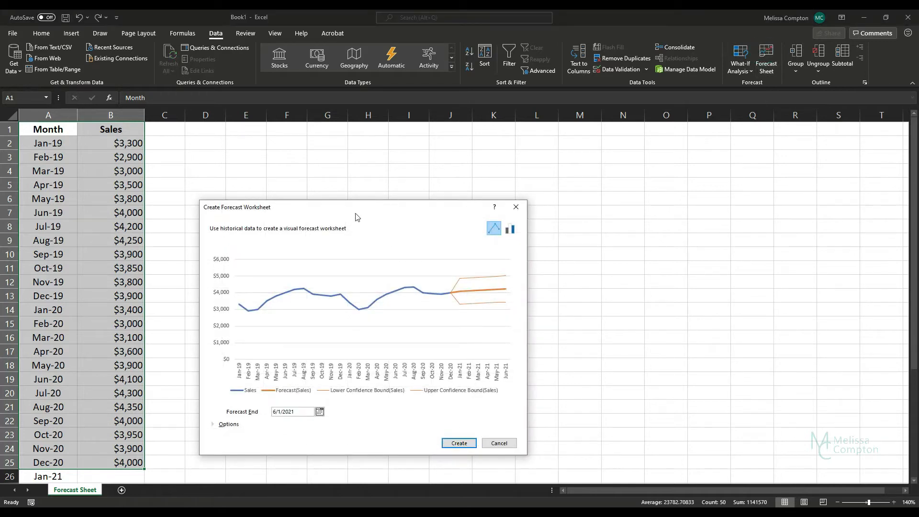
left_click_drag(374, 204, 343, 106)
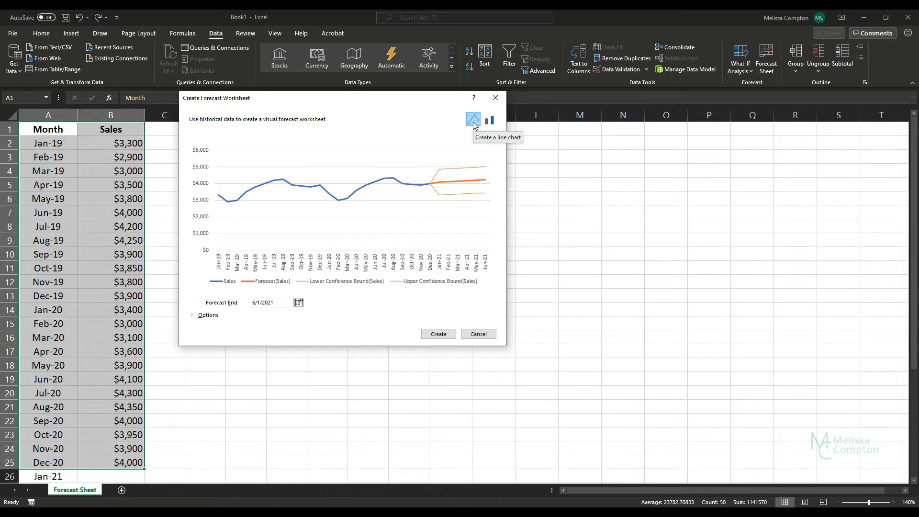
Preview the forecast as a column chart, return it to a line chart, and set the forecast end to 12/1/2021.
left_click(493, 125)
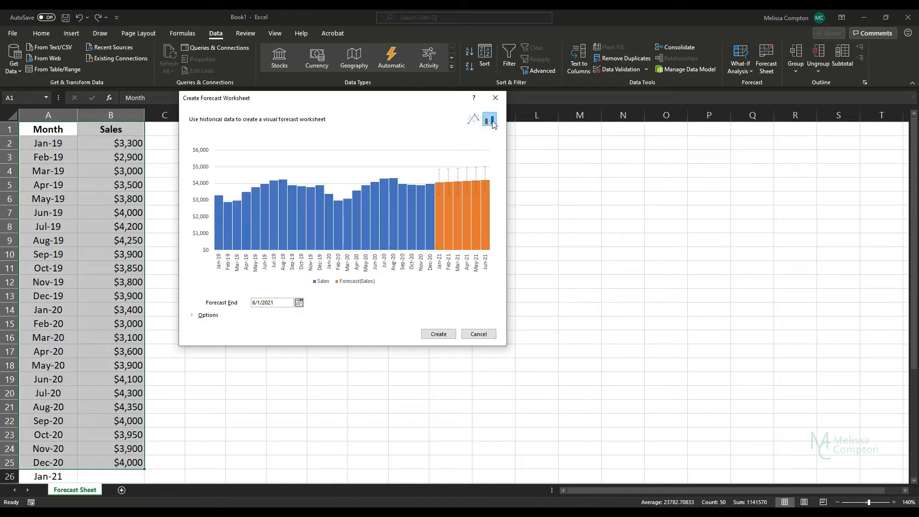
left_click(474, 122)
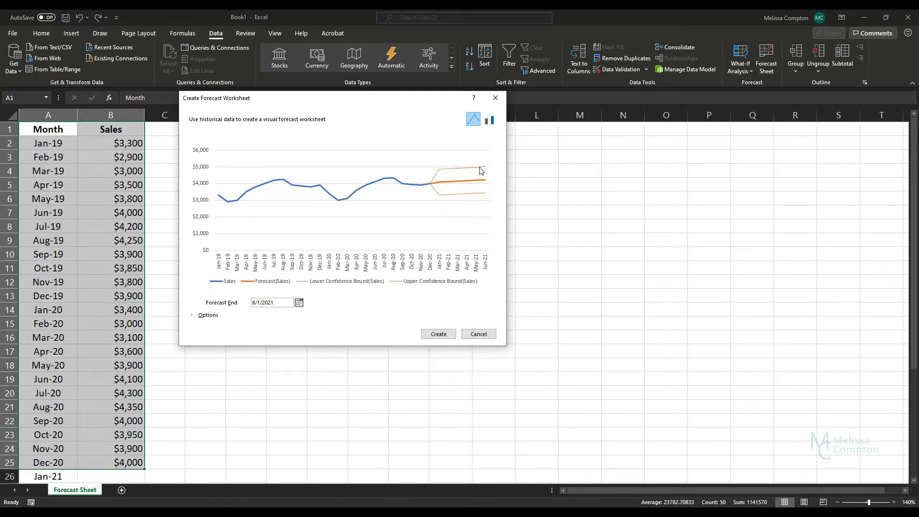
left_click(193, 315)
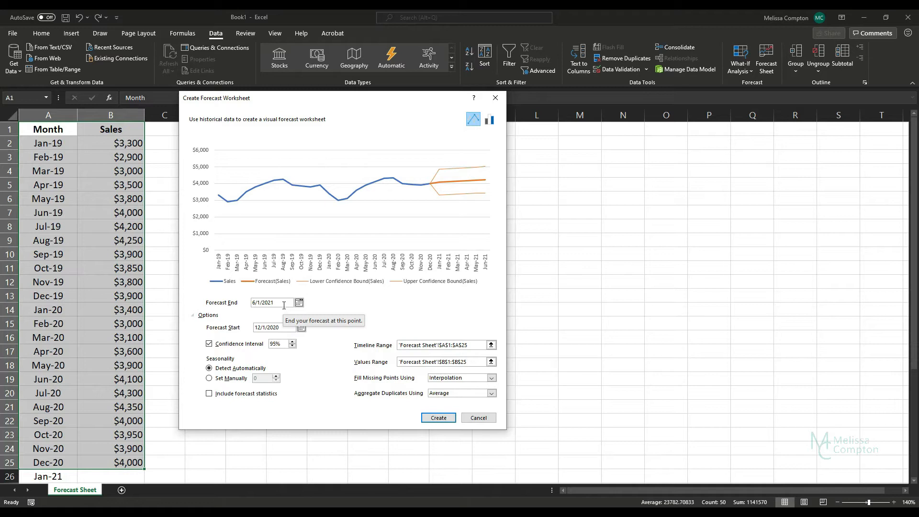
left_click(256, 303)
key("BackSpace")
type("12")
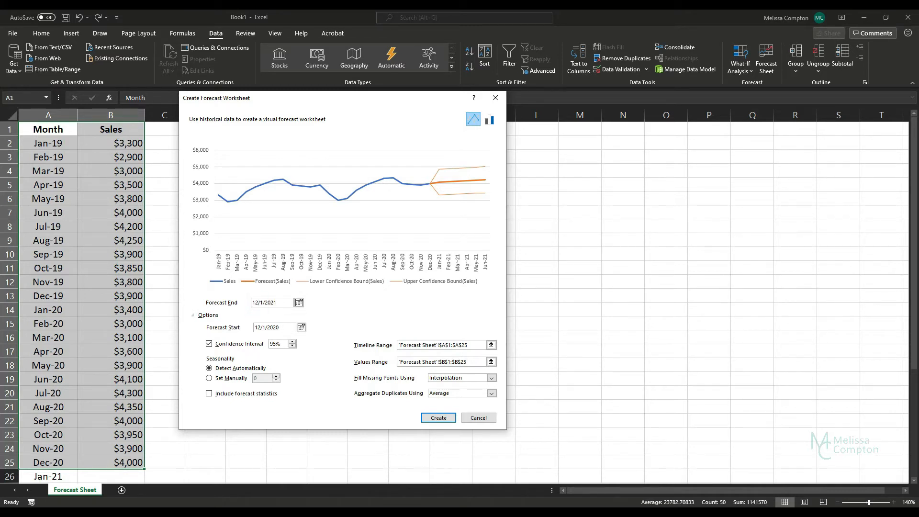
key("Tab")
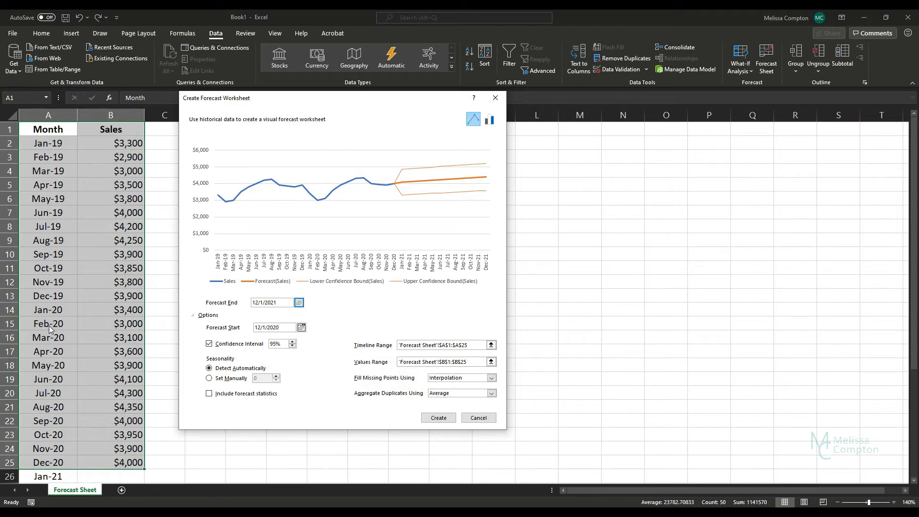
Keep Interpolation for filling missing points and generate the forecast worksheet.
left_click(415, 382)
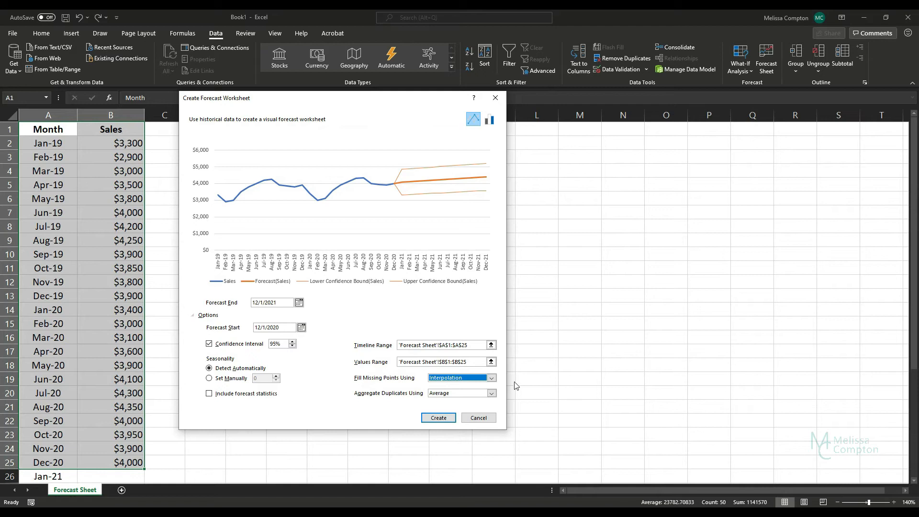
left_click(491, 378)
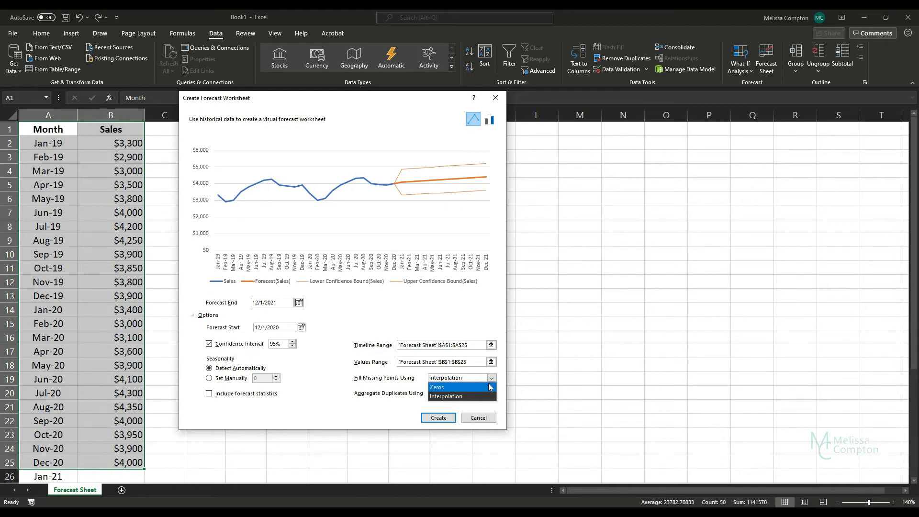
left_click(457, 397)
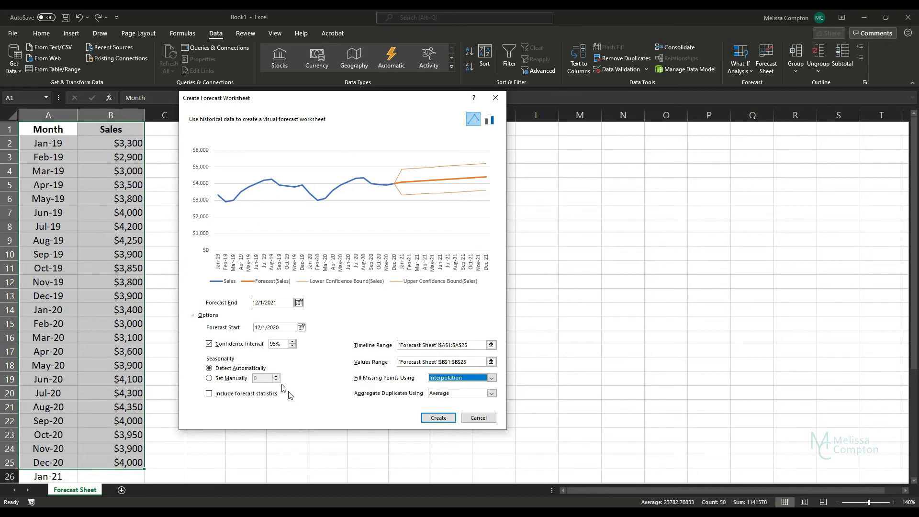
left_click(438, 418)
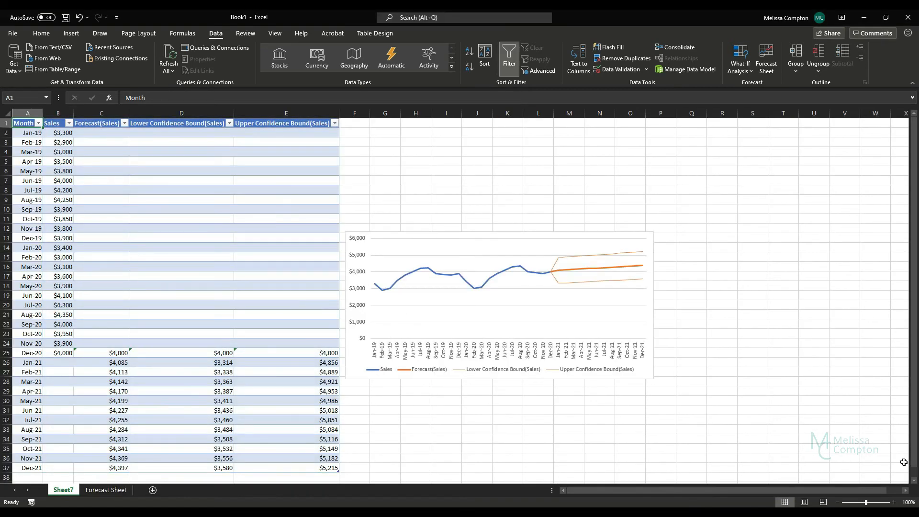
Enlarge the worksheet view to 120% and move the forecast chart up beside the upper rows of the table.
left_click(893, 502)
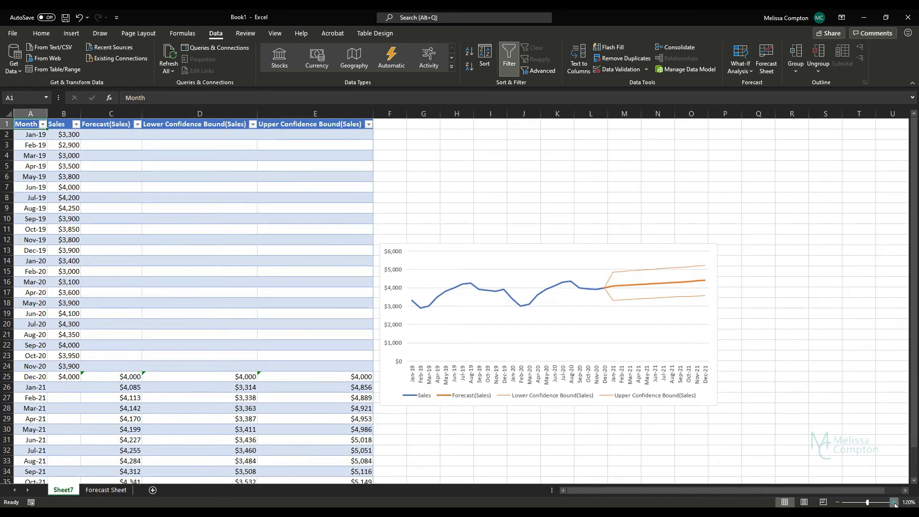
left_click(893, 502)
left_click(596, 281)
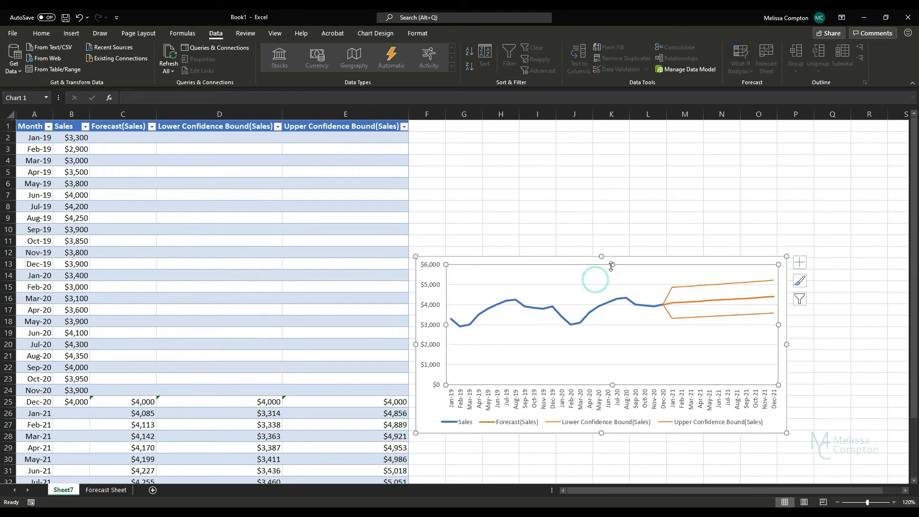
left_click_drag(625, 259, 640, 158)
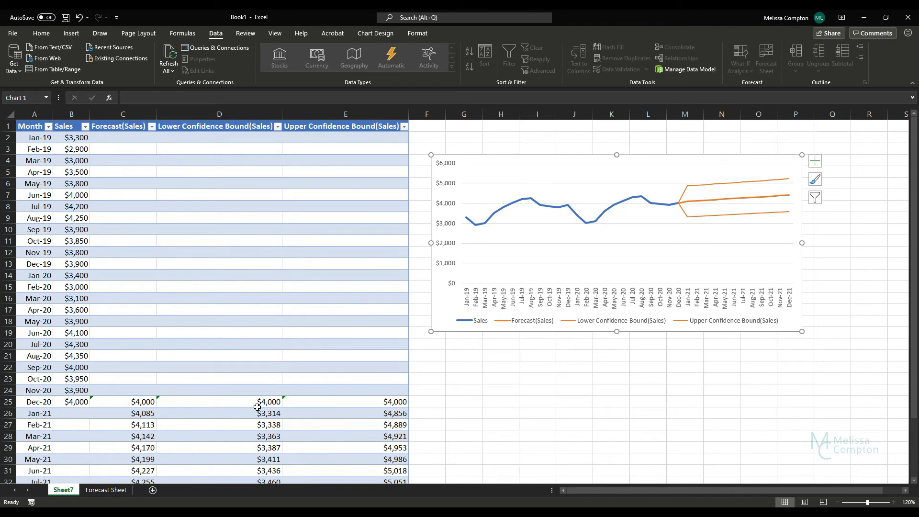
Examine the forecast, lower and upper confidence bound values in the table through Dec-21 alongside the chart.
scroll(134, 345, "down", 2)
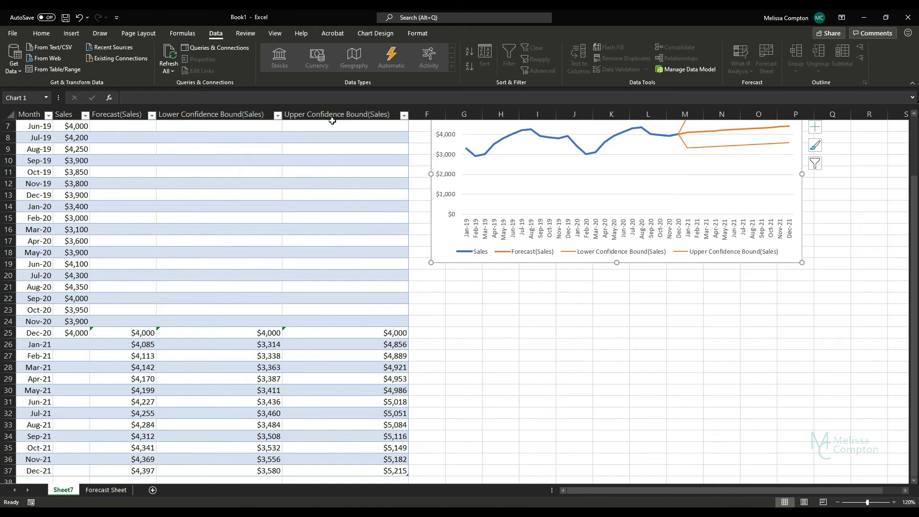
scroll(708, 225, "down", 1)
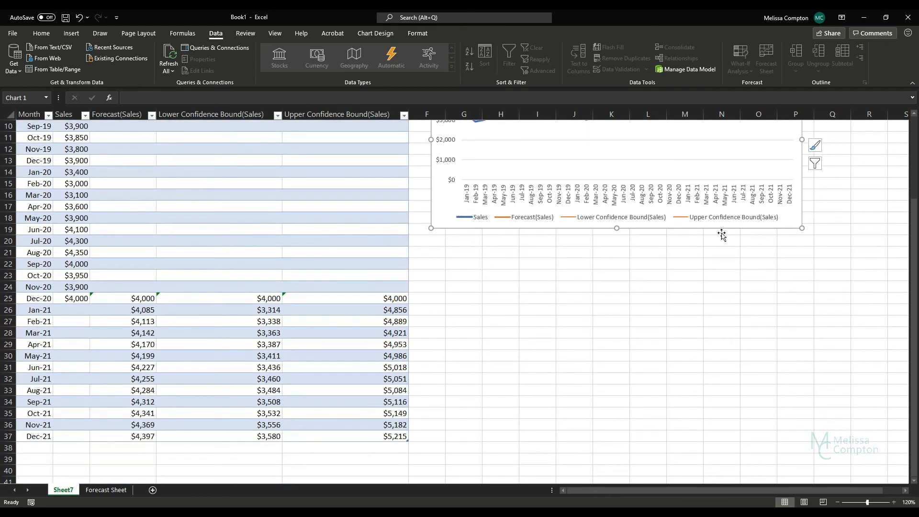
scroll(722, 234, "up", 2)
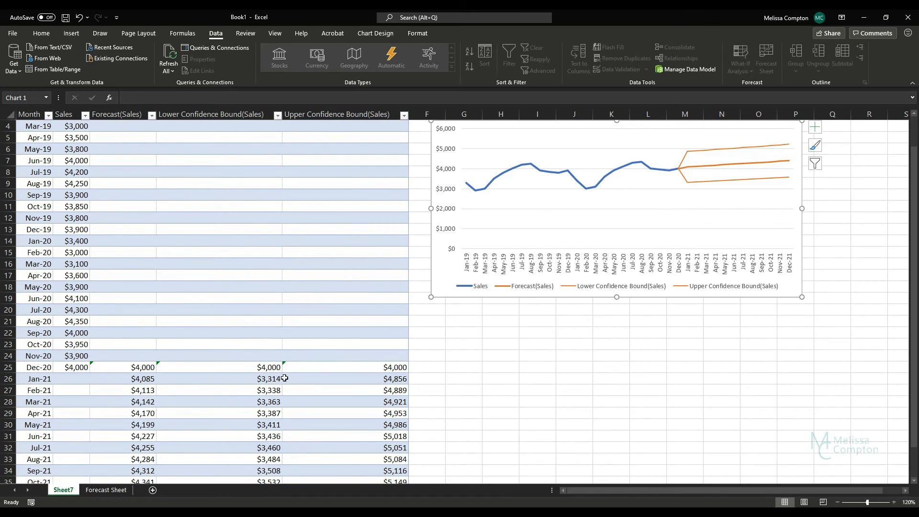
scroll(287, 378, "down", 4)
scroll(302, 377, "up", 1)
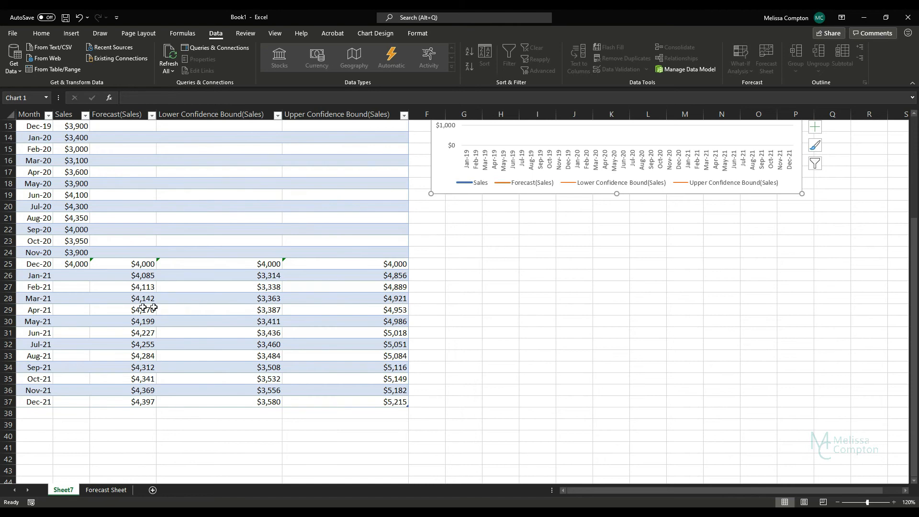
scroll(250, 348, "up", 4)
scroll(253, 351, "down", 1)
scroll(253, 352, "up", 1)
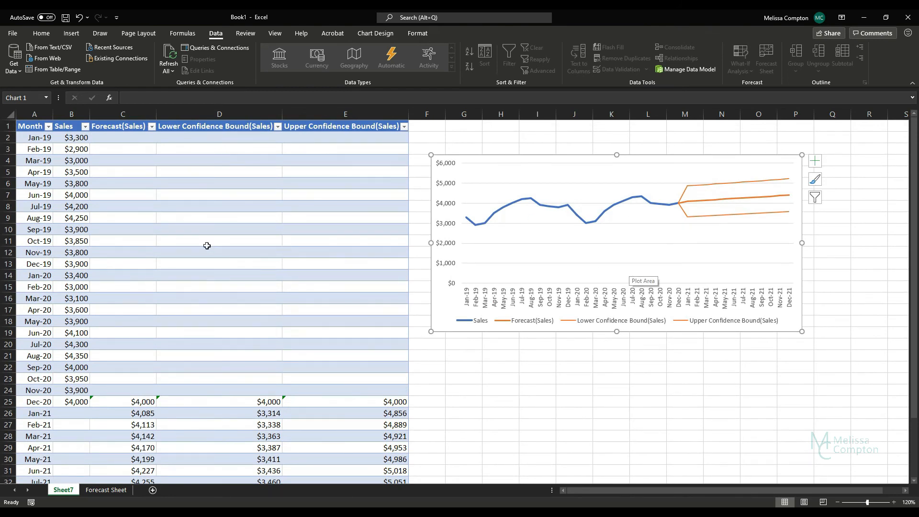
Browse the available chart styles and preview Colorful Palette 3 on the forecast chart.
left_click(814, 181)
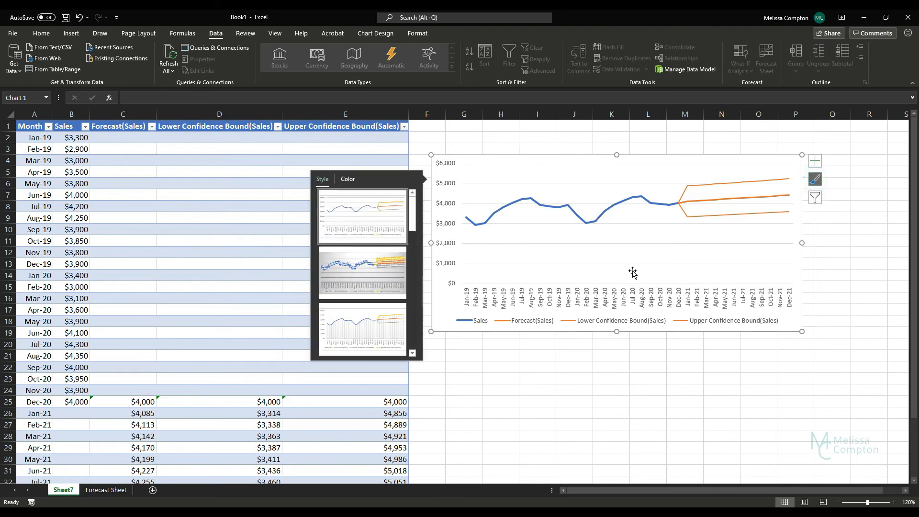
scroll(405, 314, "down", 3)
scroll(403, 313, "up", 2)
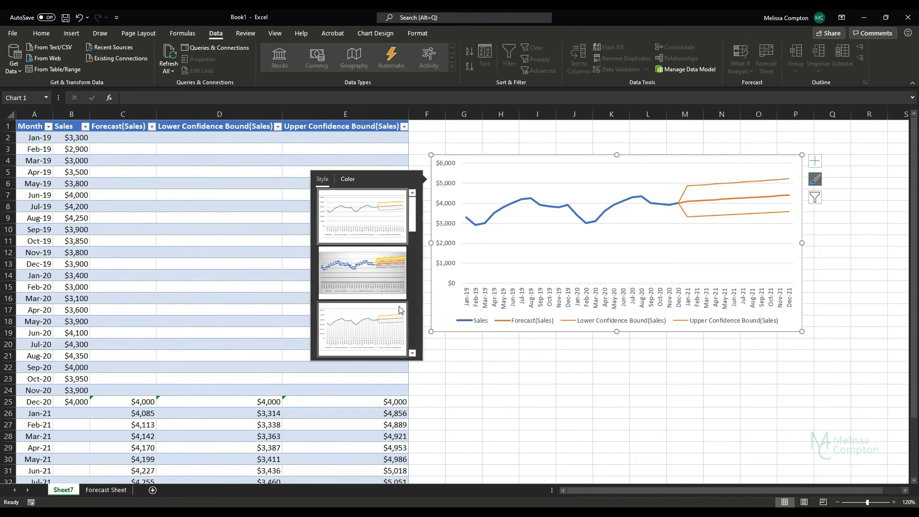
left_click(348, 181)
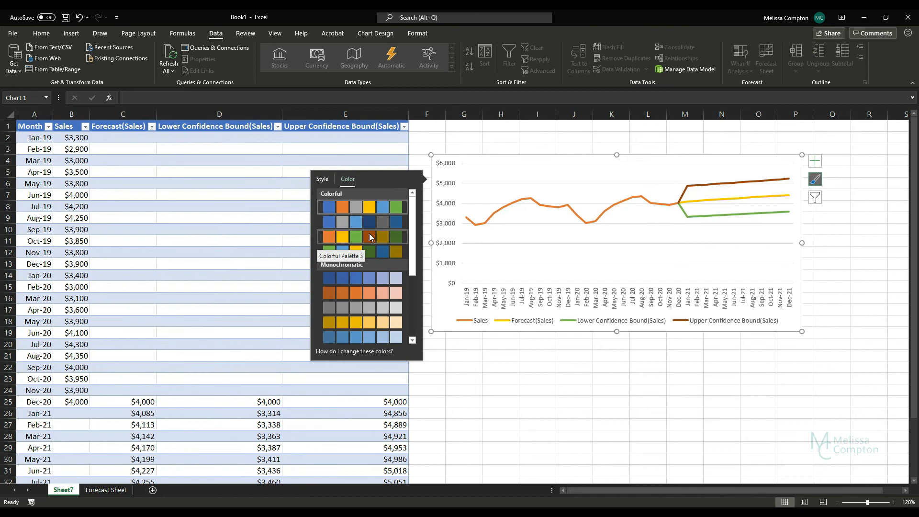
Filter the Lower and Upper Confidence Bound series out of the forecast chart.
left_click(815, 197)
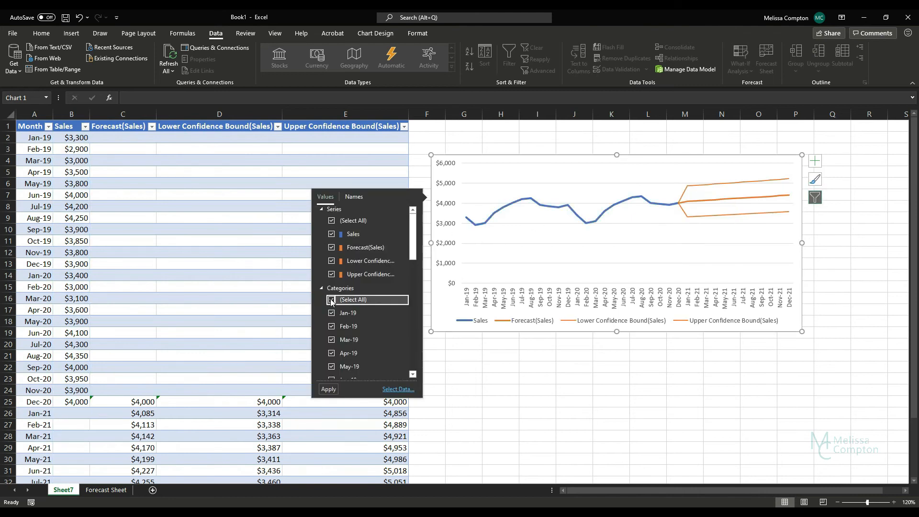
left_click(331, 261)
left_click(332, 275)
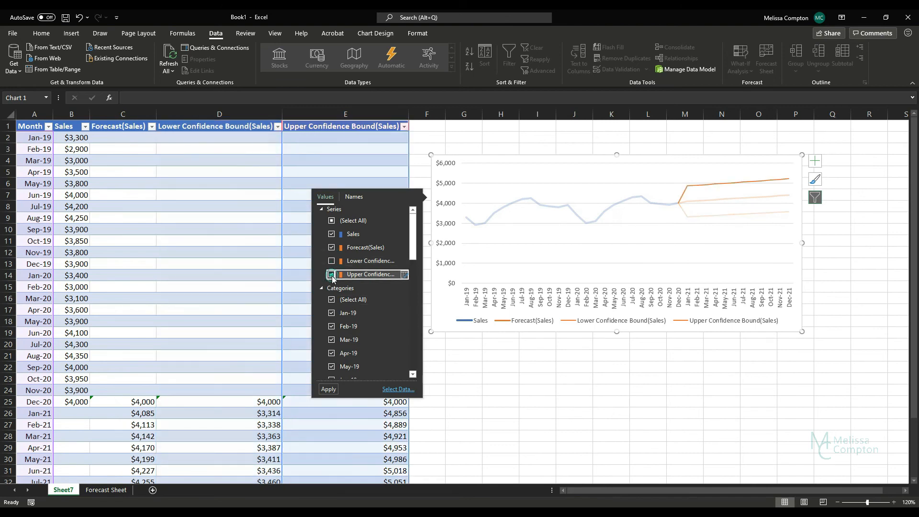
left_click(329, 389)
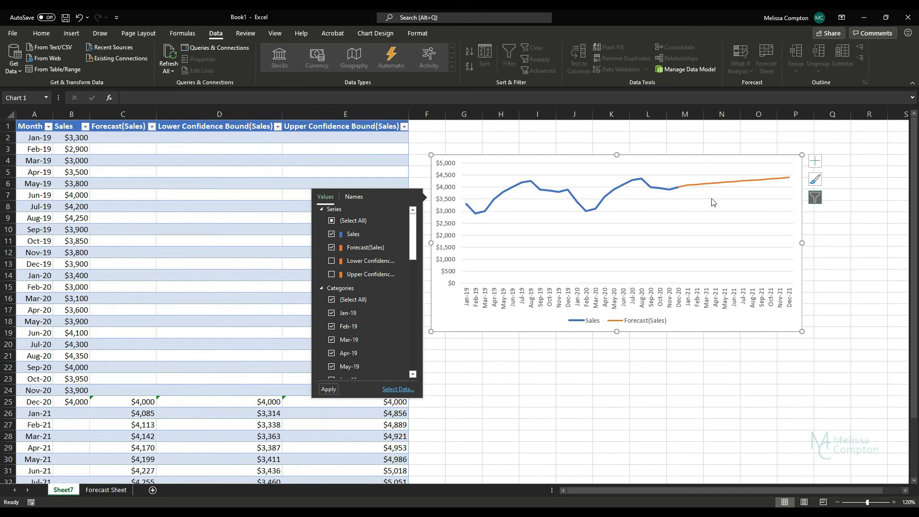
Restore both confidence bound series in the chart and filter out the months Jul-21 through Dec-21.
left_click(331, 261)
left_click(331, 274)
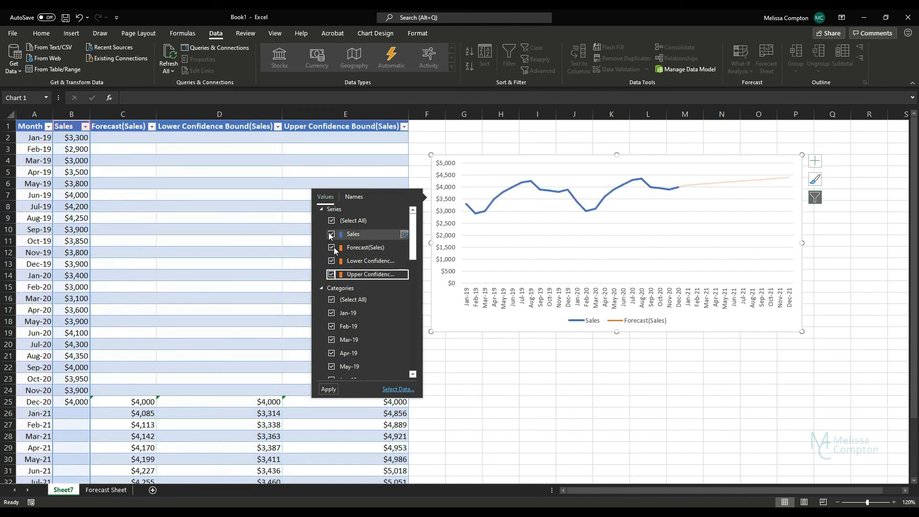
scroll(362, 299, "down", 4)
scroll(359, 299, "down", 6)
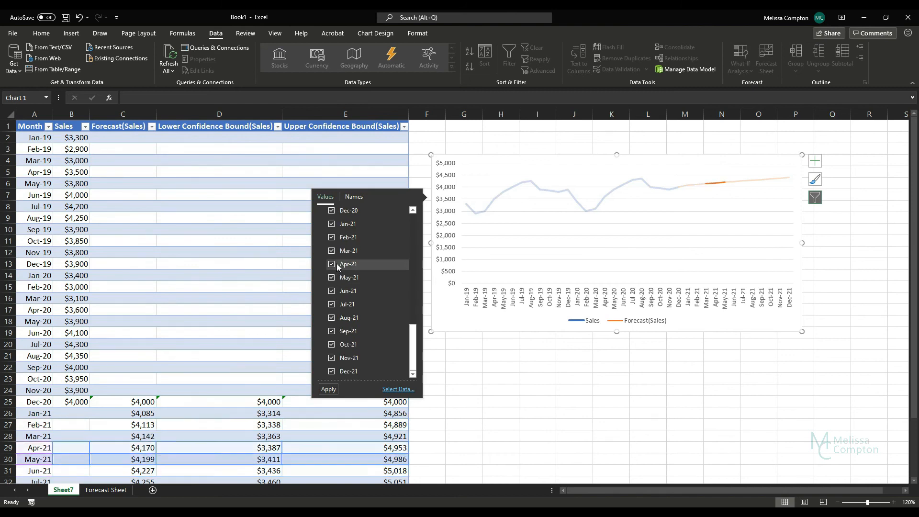
left_click(332, 304)
left_click(332, 318)
left_click(332, 331)
left_click(333, 345)
left_click(332, 358)
left_click(332, 372)
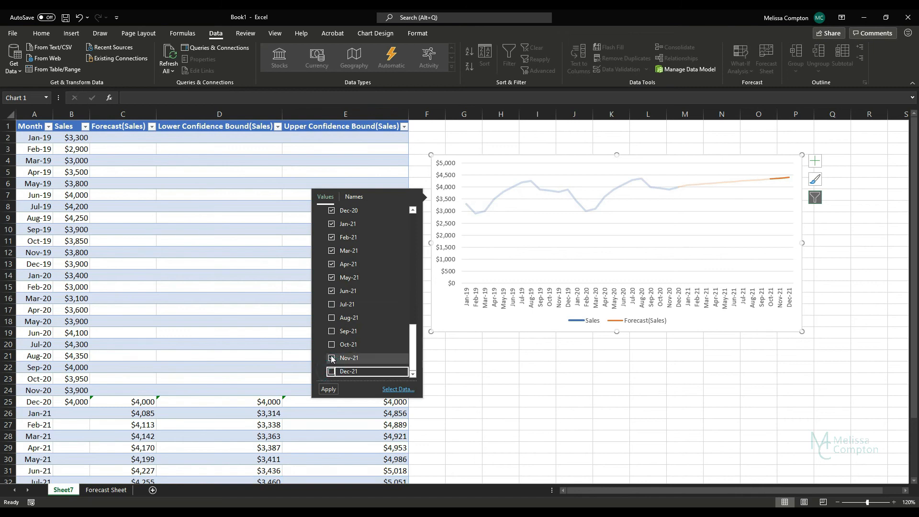
left_click(328, 389)
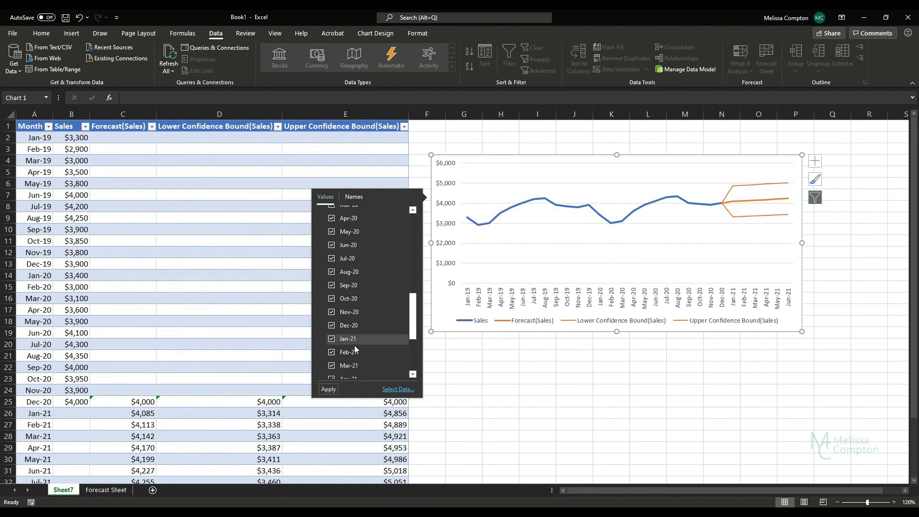
Include the months Jul-21 through Dec-21 in the forecast chart again.
scroll(345, 340, "down", 2)
scroll(346, 341, "down", 2)
left_click(331, 304)
left_click(331, 317)
left_click(331, 331)
left_click(331, 344)
left_click(331, 358)
left_click(331, 371)
left_click(328, 389)
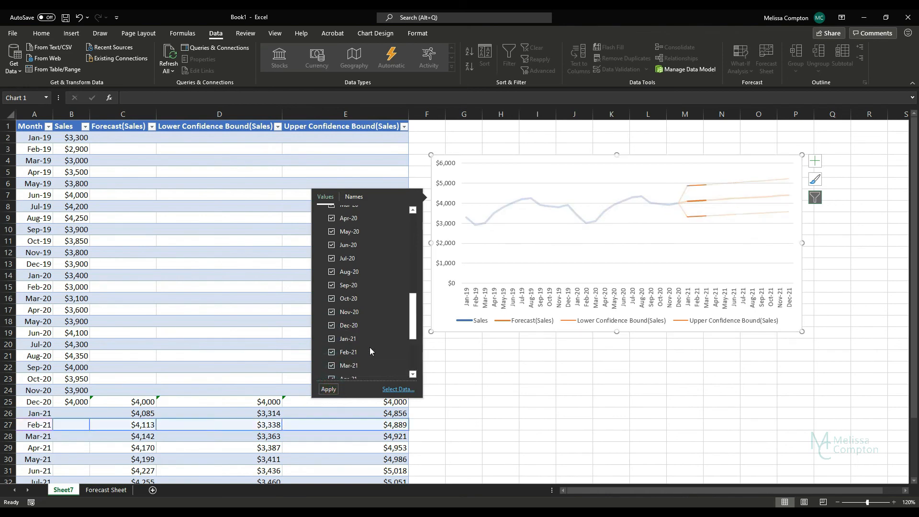
scroll(340, 369, "up", 4)
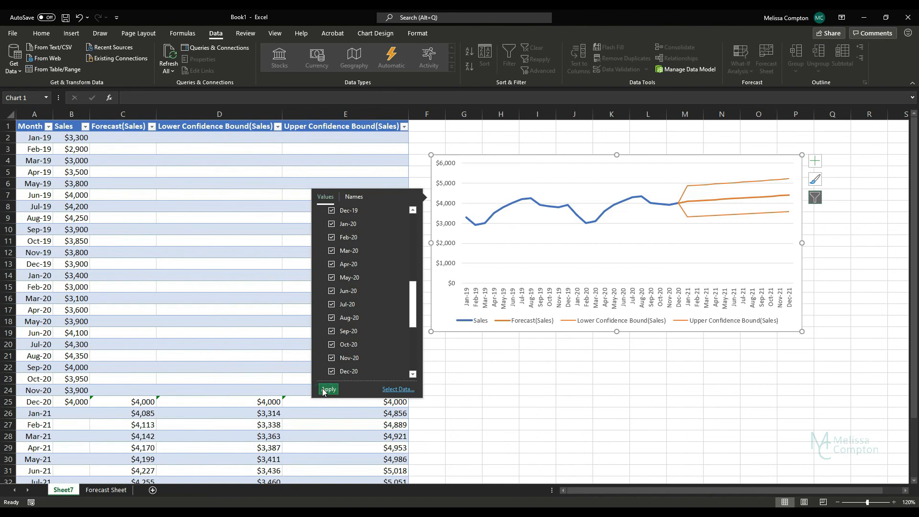
Deselect the chart, view the original data on Forecast Sheet, and return to the forecast on Sheet7.
left_click(550, 399)
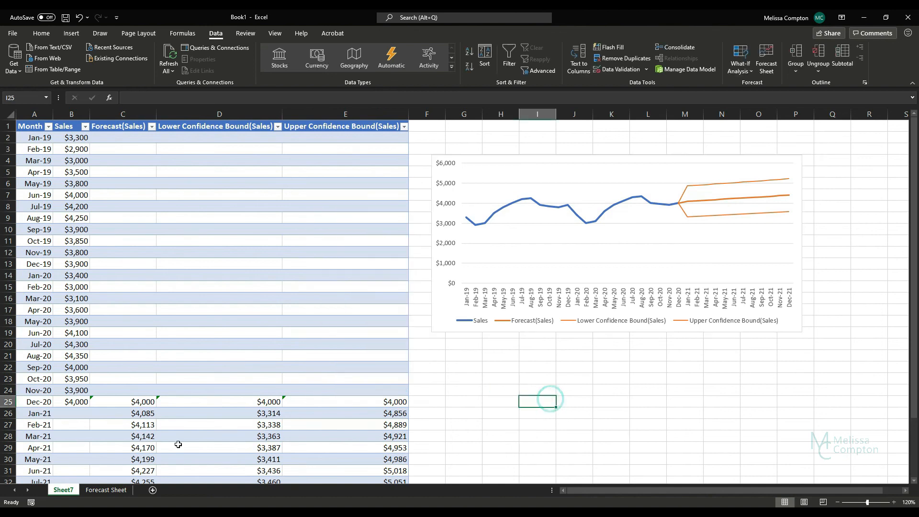
left_click(106, 489)
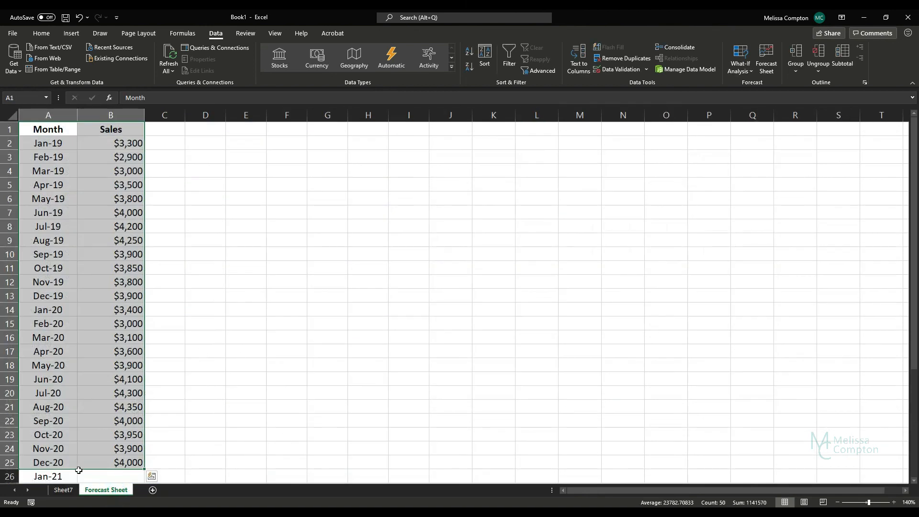
left_click(64, 492)
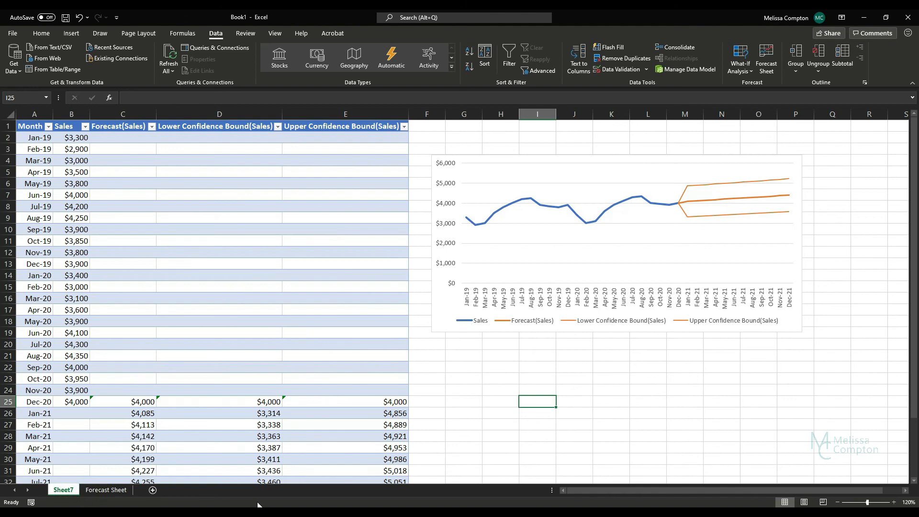